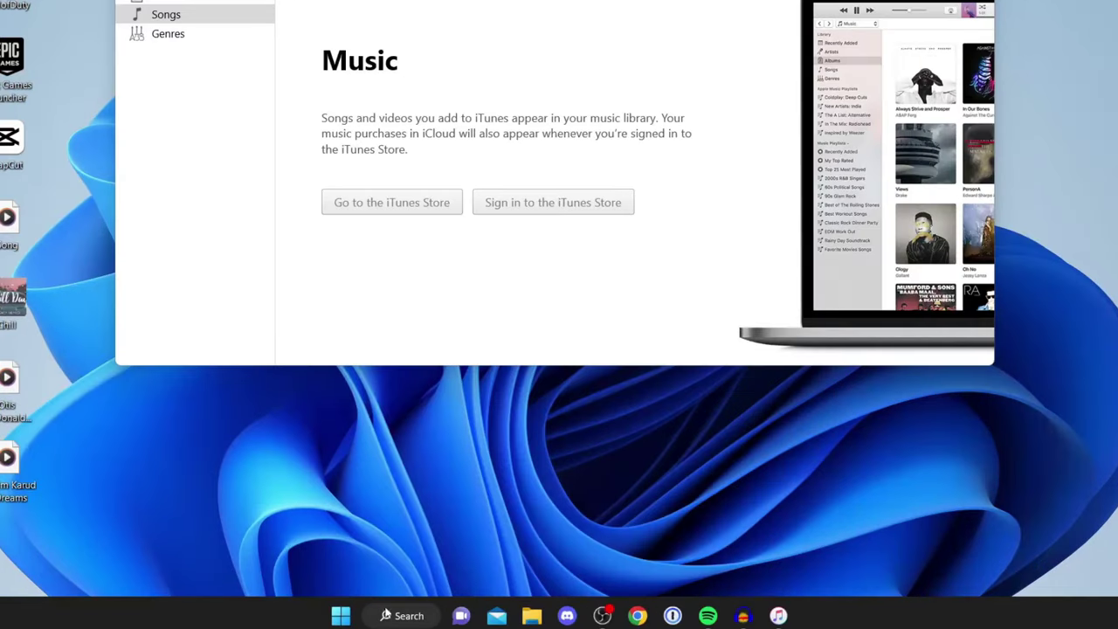
Look up itunes in the Microsoft Store, open the iTunes app page, and close the store.
left_click(447, 617)
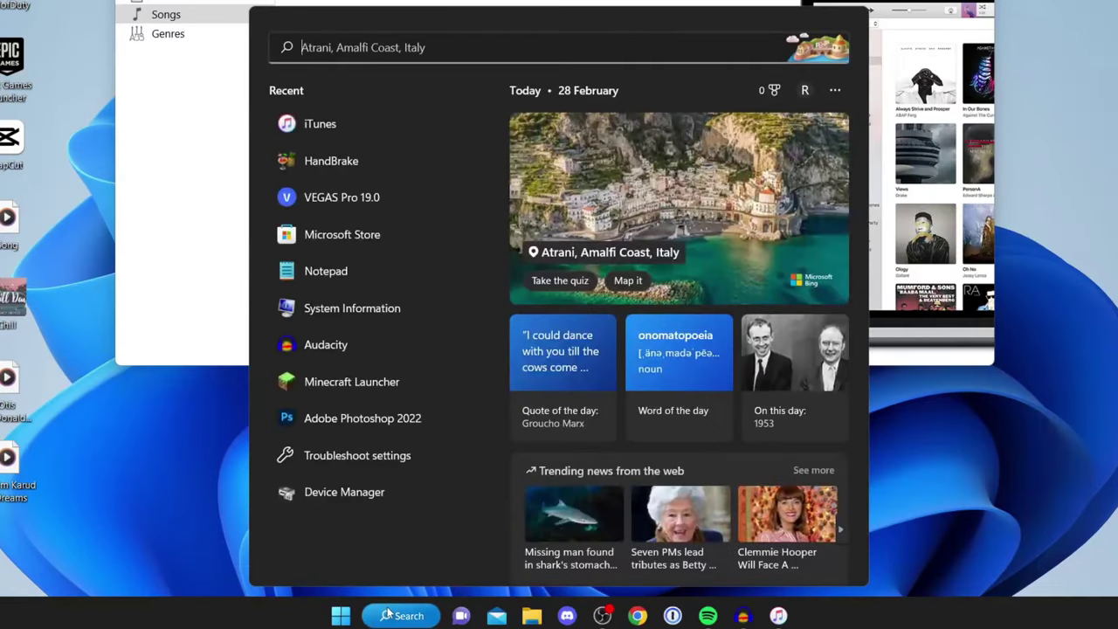
type("micro")
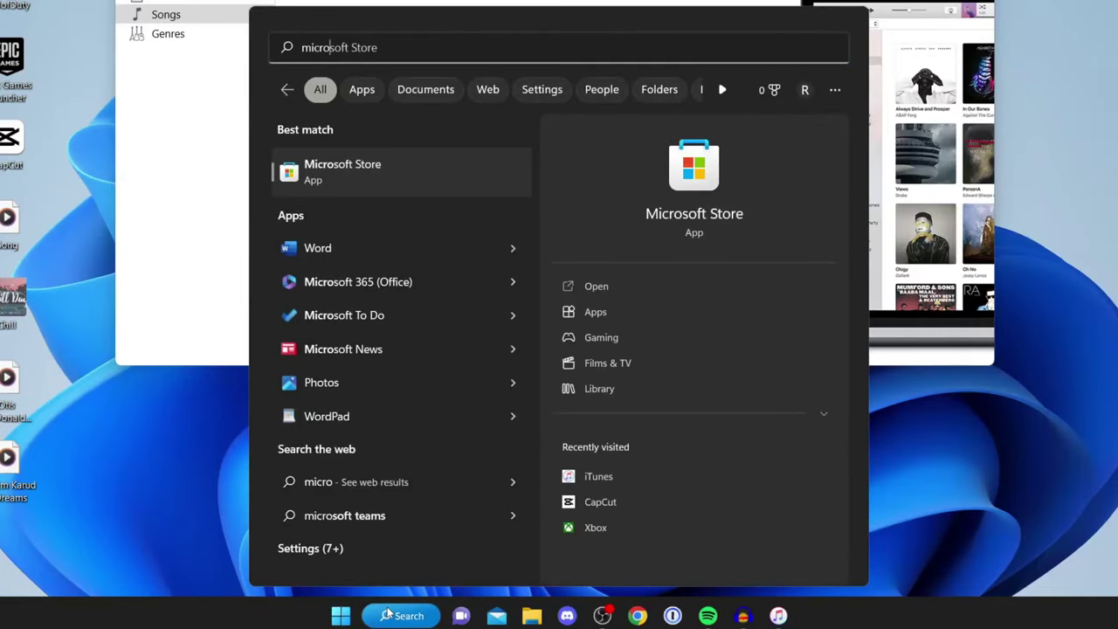
left_click(364, 165)
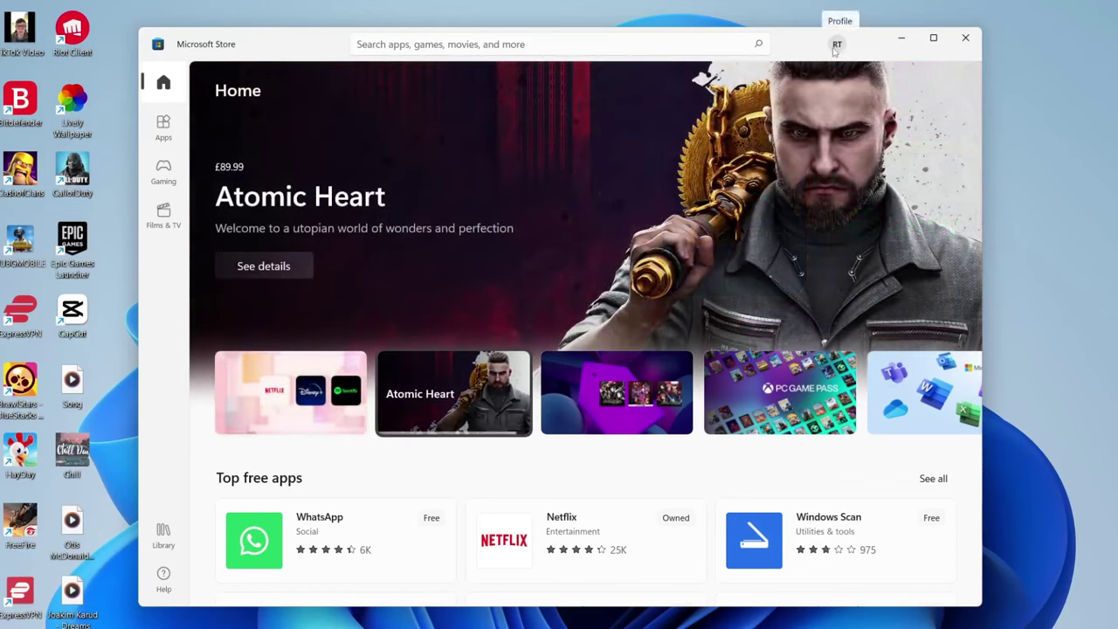
left_click(529, 42)
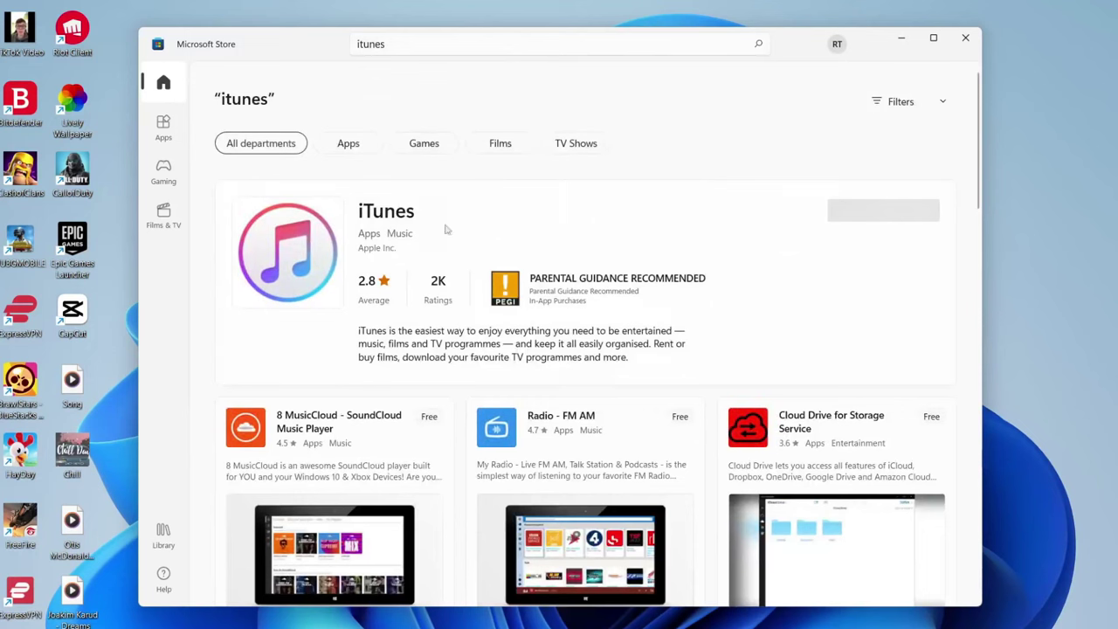
left_click(411, 240)
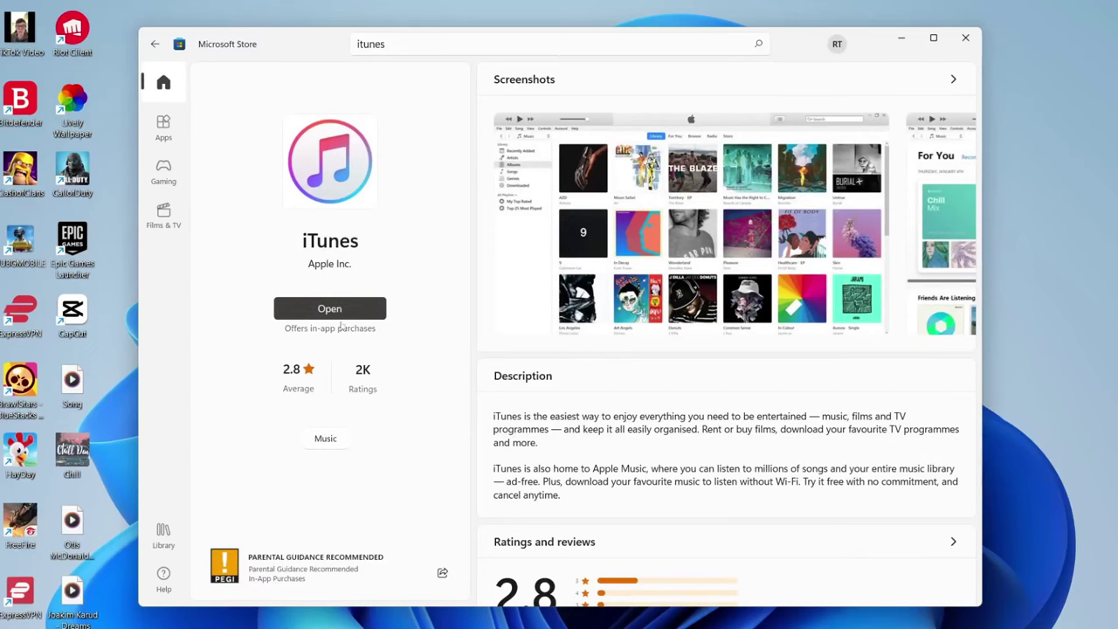
left_click(966, 39)
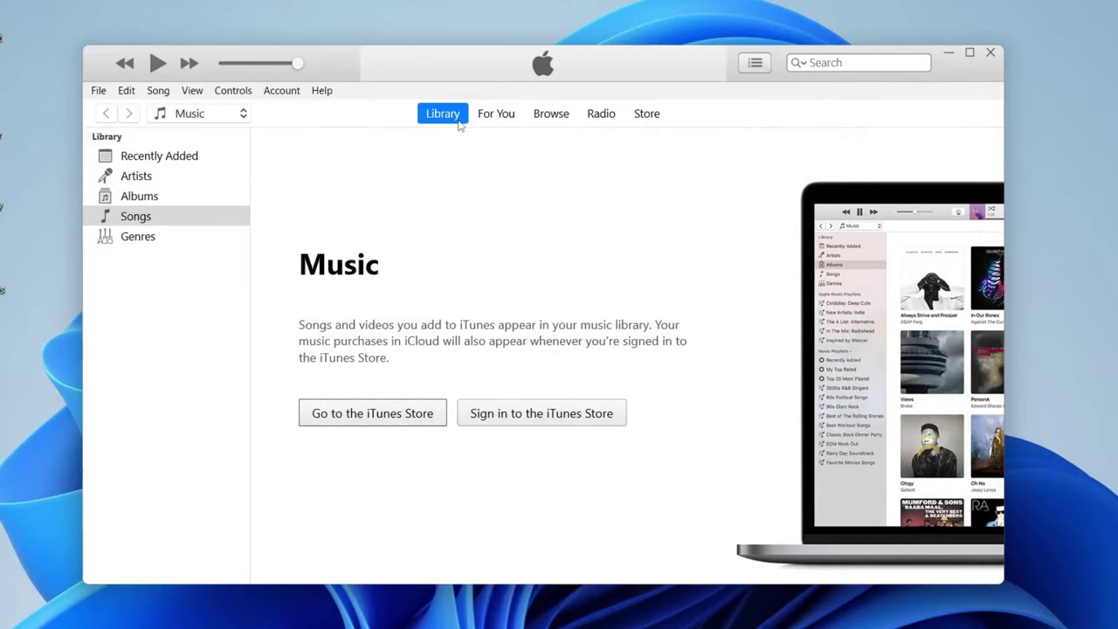
Keep the library on Music and add the song files from the desktop, including Song, Chill and Otis McDonald, to its songs.
left_click(215, 116)
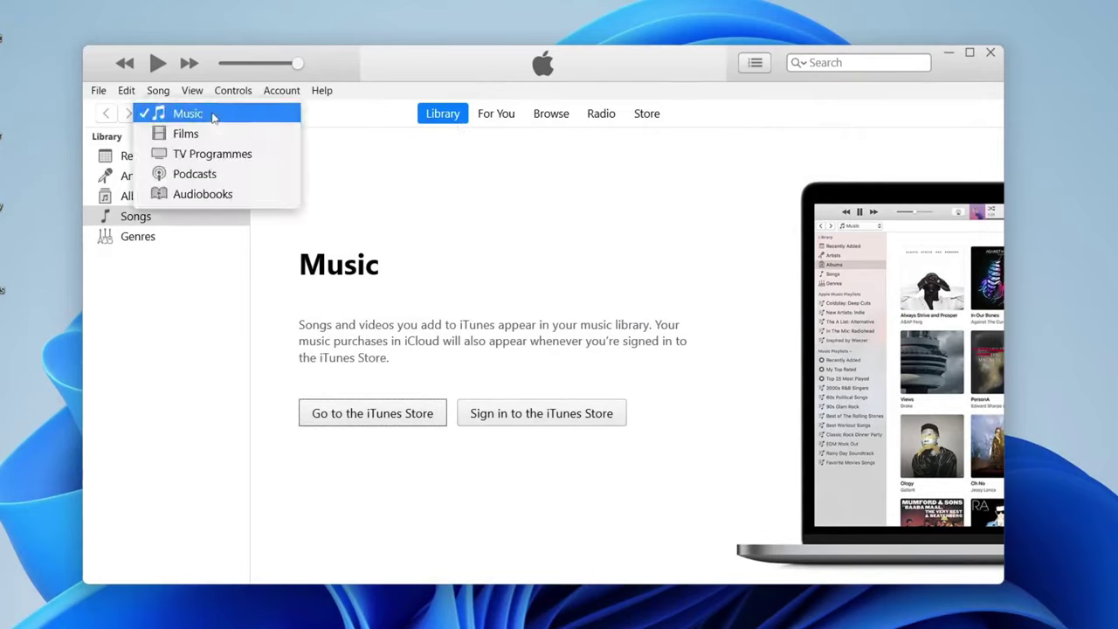
left_click(215, 119)
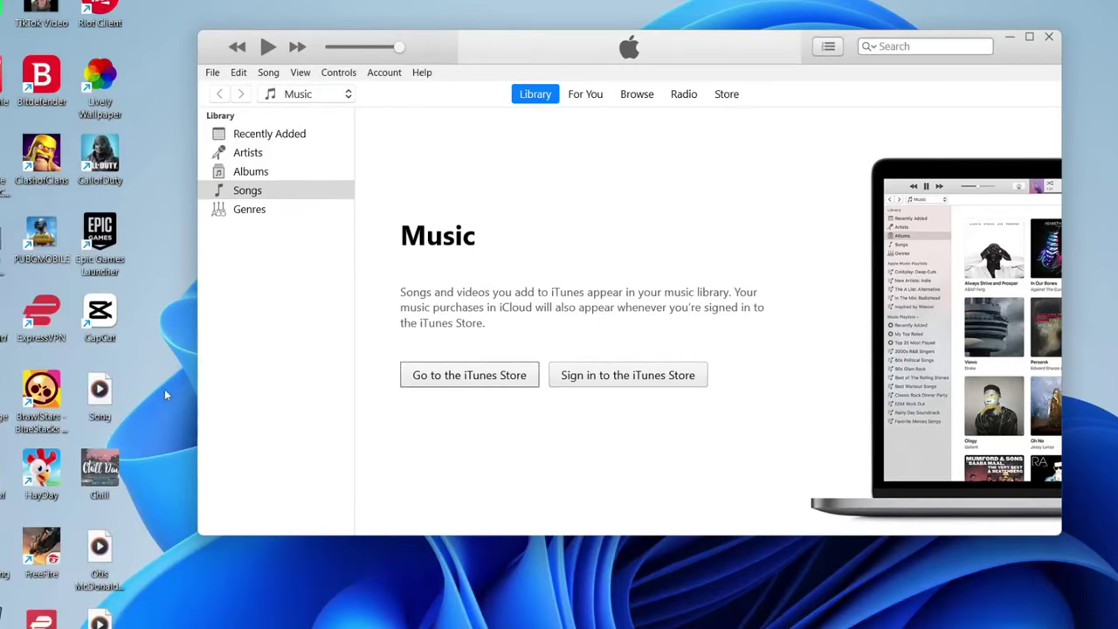
left_click(152, 399)
left_click_drag(102, 426, 150, 418)
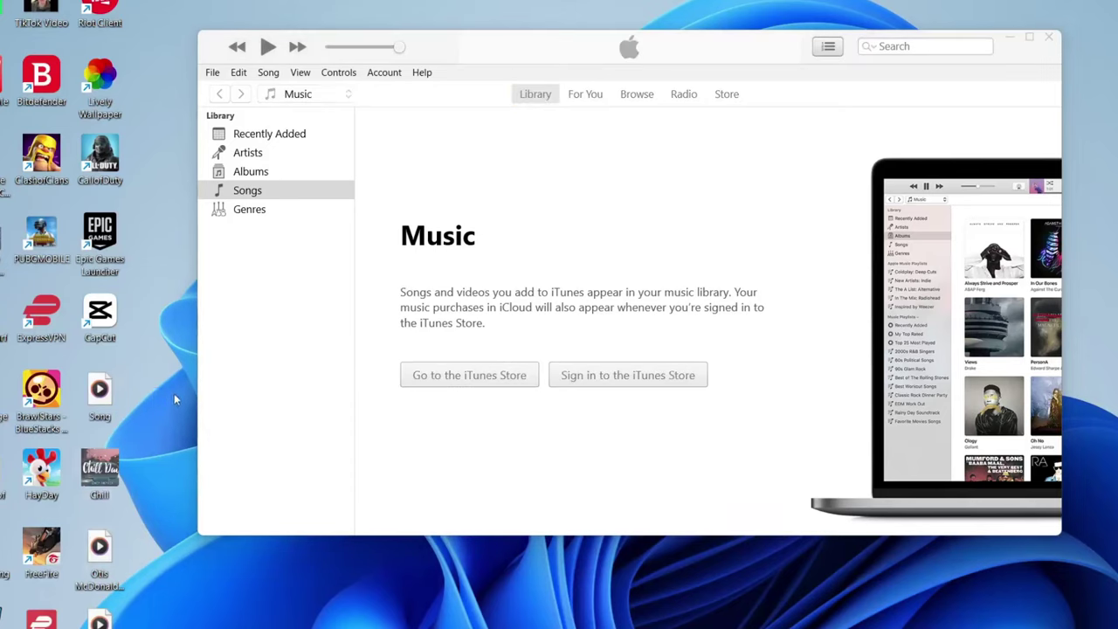
left_click_drag(172, 379, 88, 625)
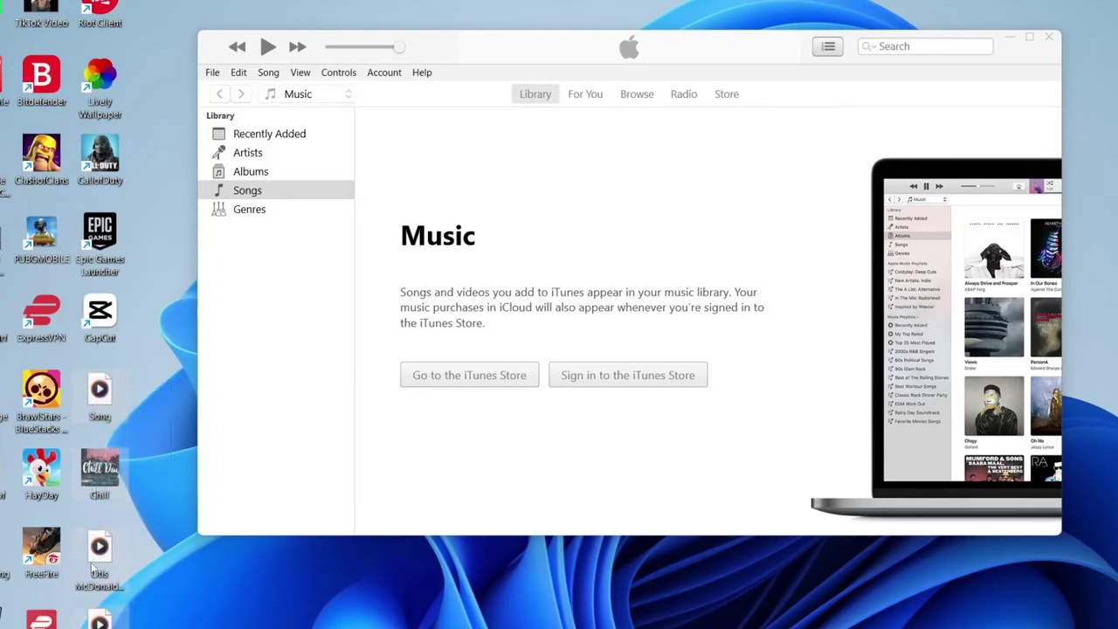
left_click_drag(95, 564, 266, 179)
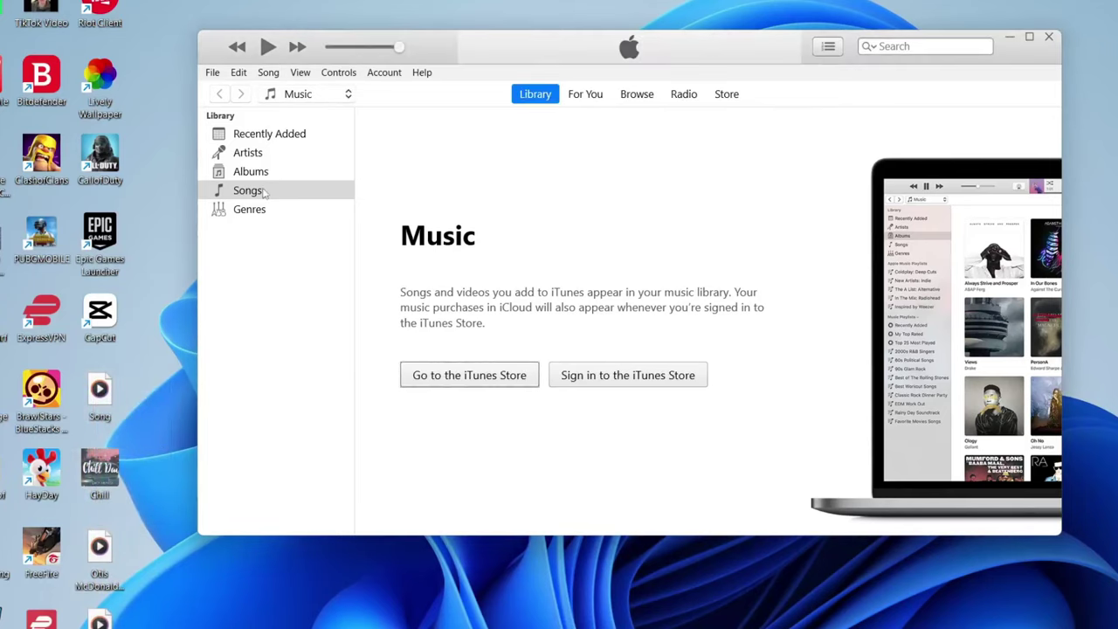
left_click(188, 353)
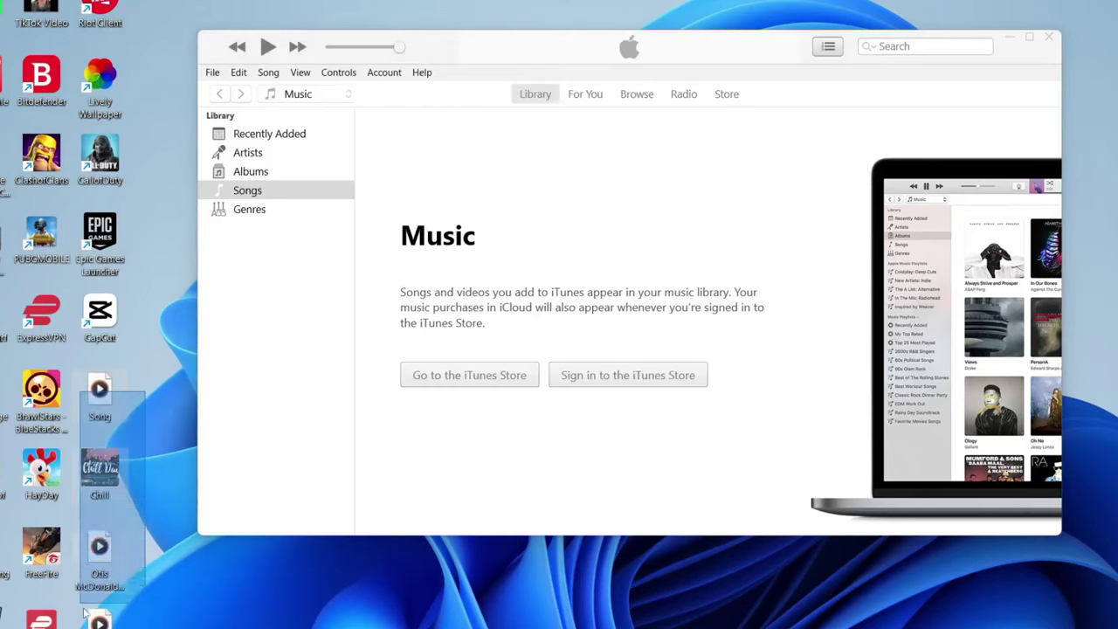
left_click_drag(105, 452, 620, 279)
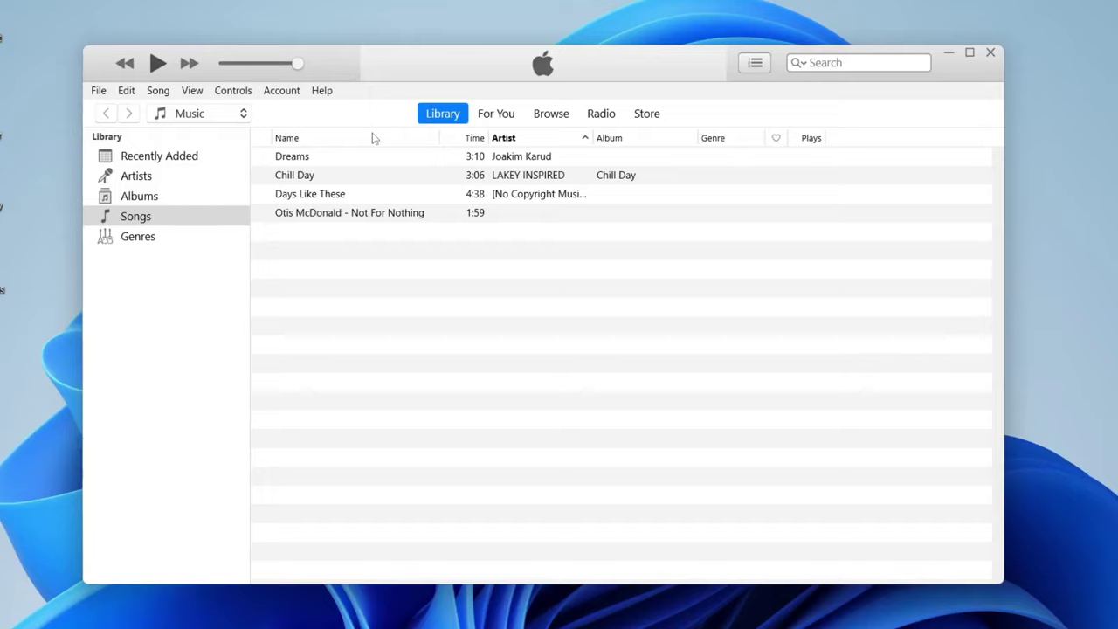
Sign in to the iTunes account with the Apple ID.
left_click(293, 95)
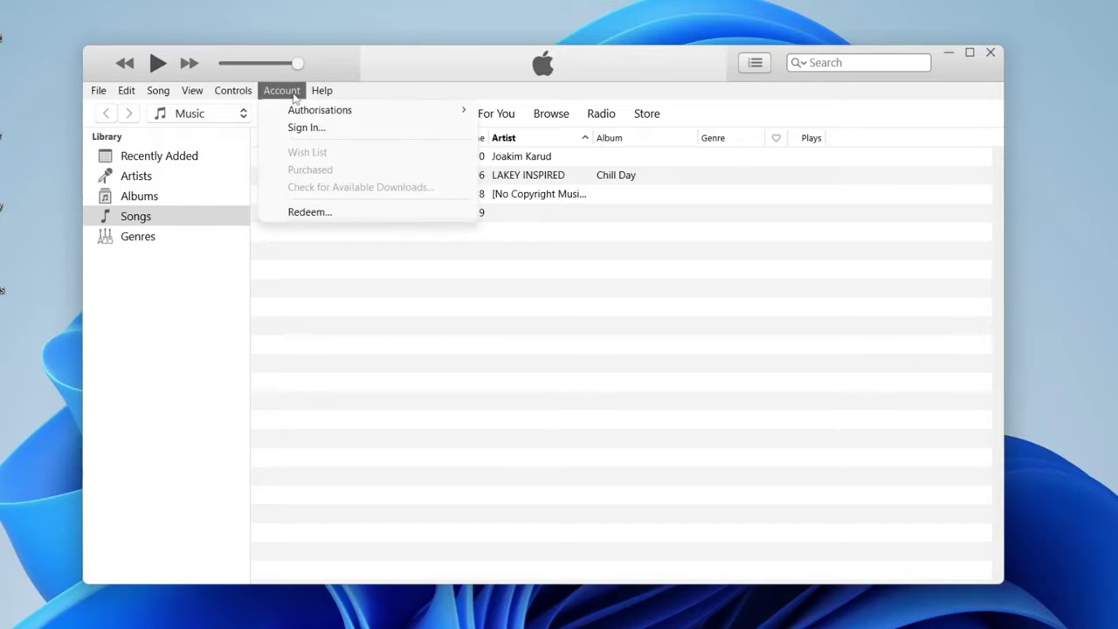
left_click(305, 129)
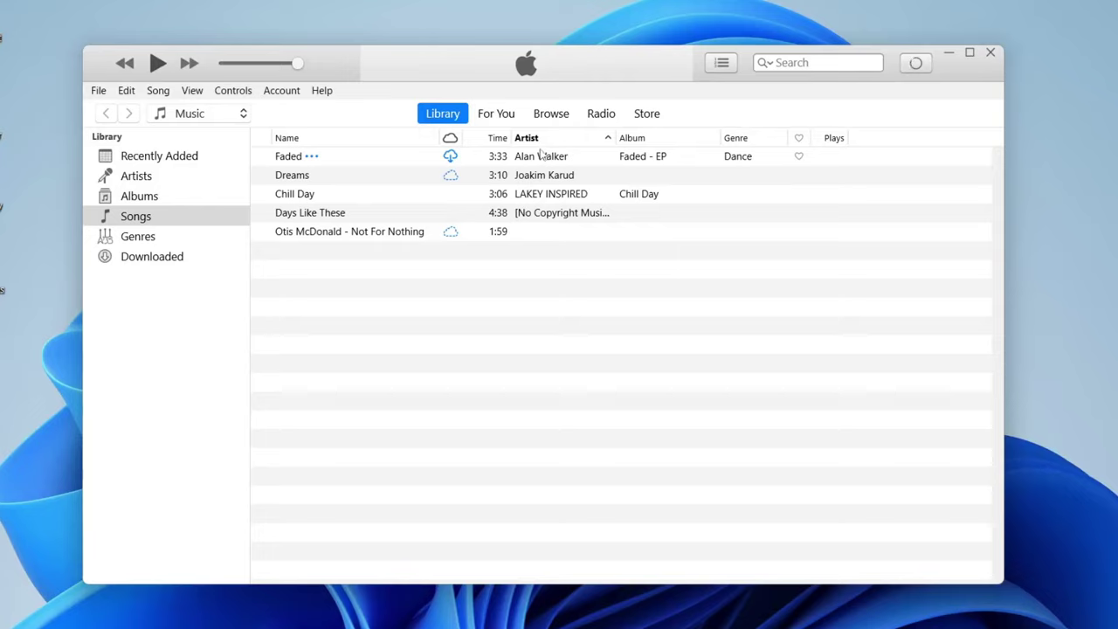
Make sure iCloud Music Library is enabled in the general preferences and accept the preferences.
left_click(126, 91)
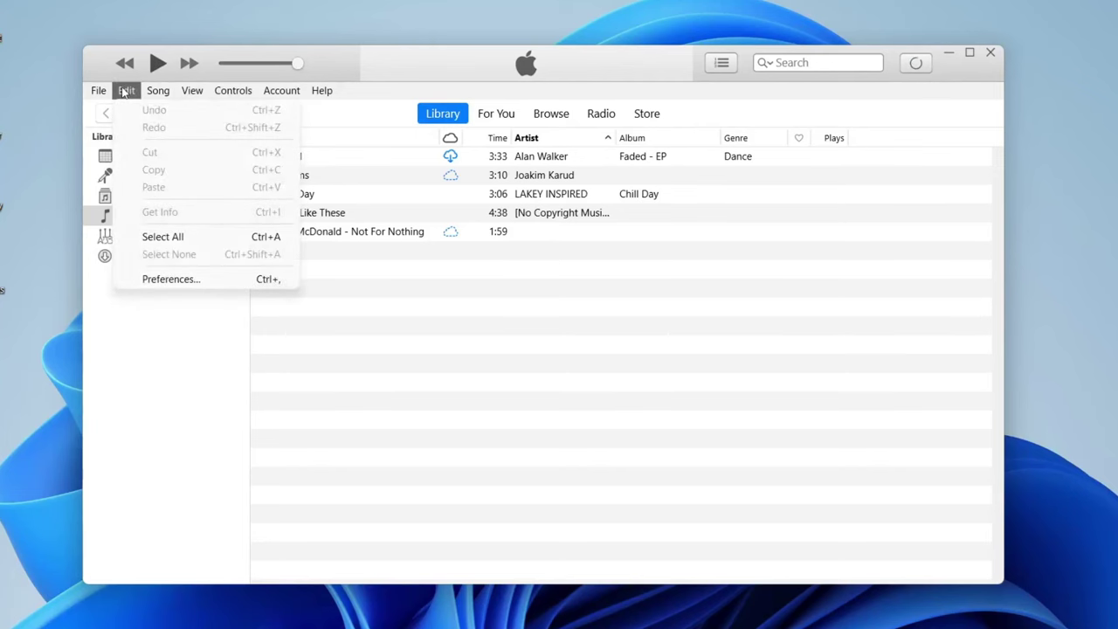
left_click(192, 281)
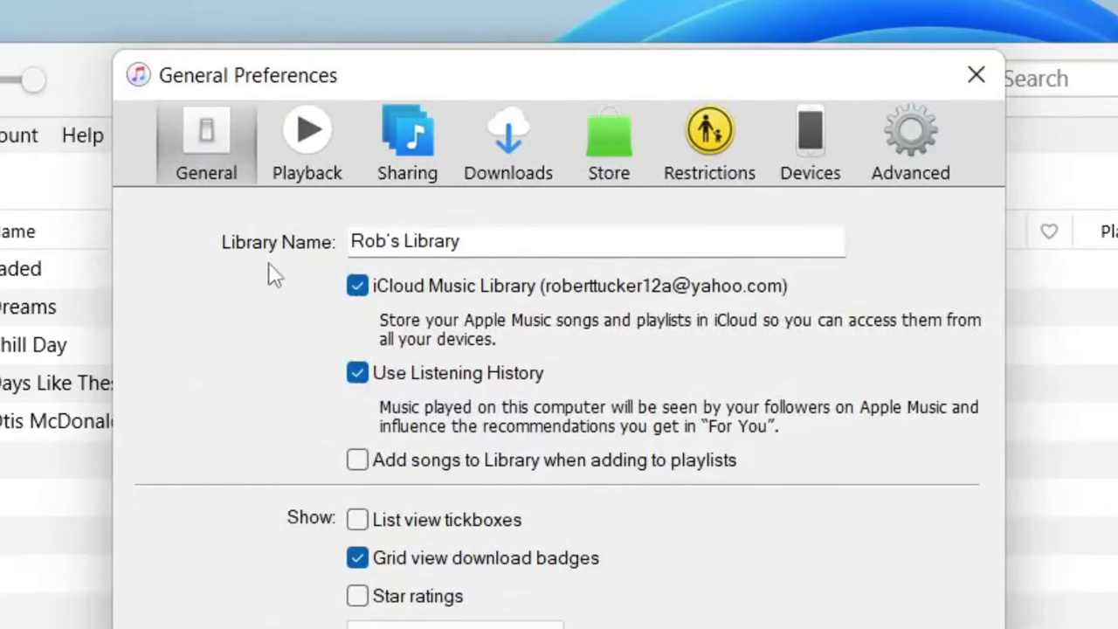
left_click(215, 176)
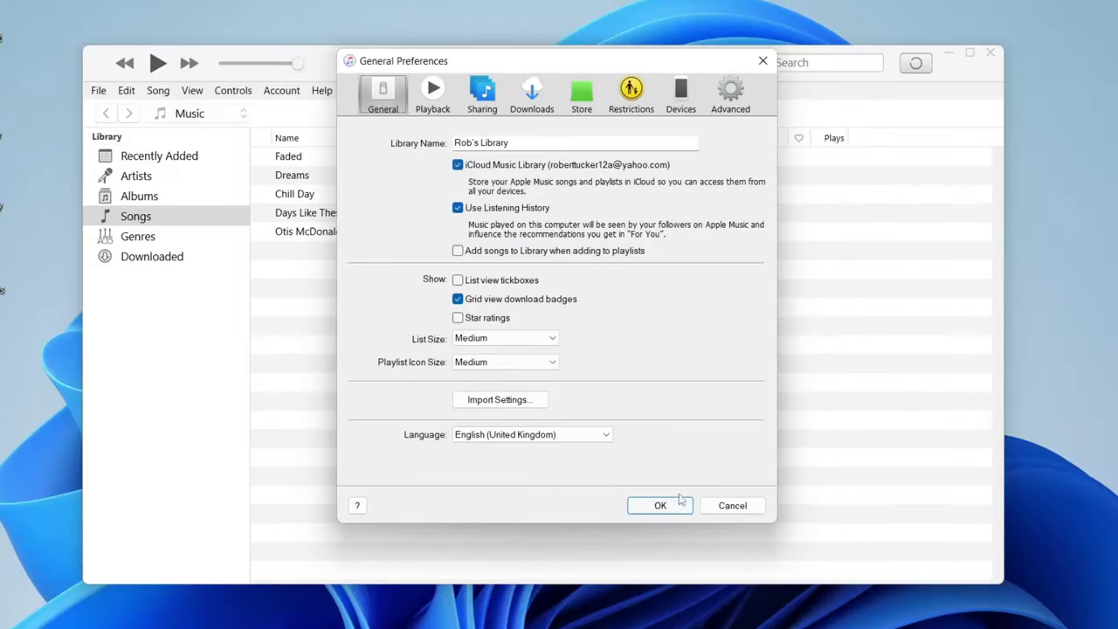
left_click(679, 503)
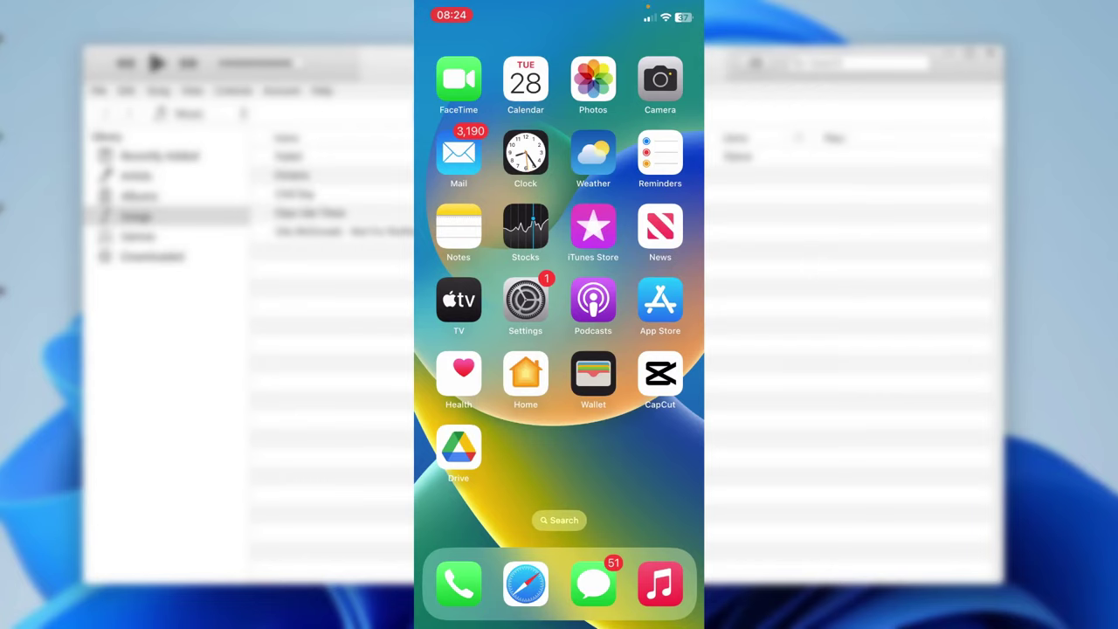
Switch to the iPhone's Settings and make sure Music is enabled among the apps using iCloud, returning to the main settings list.
left_click(525, 300)
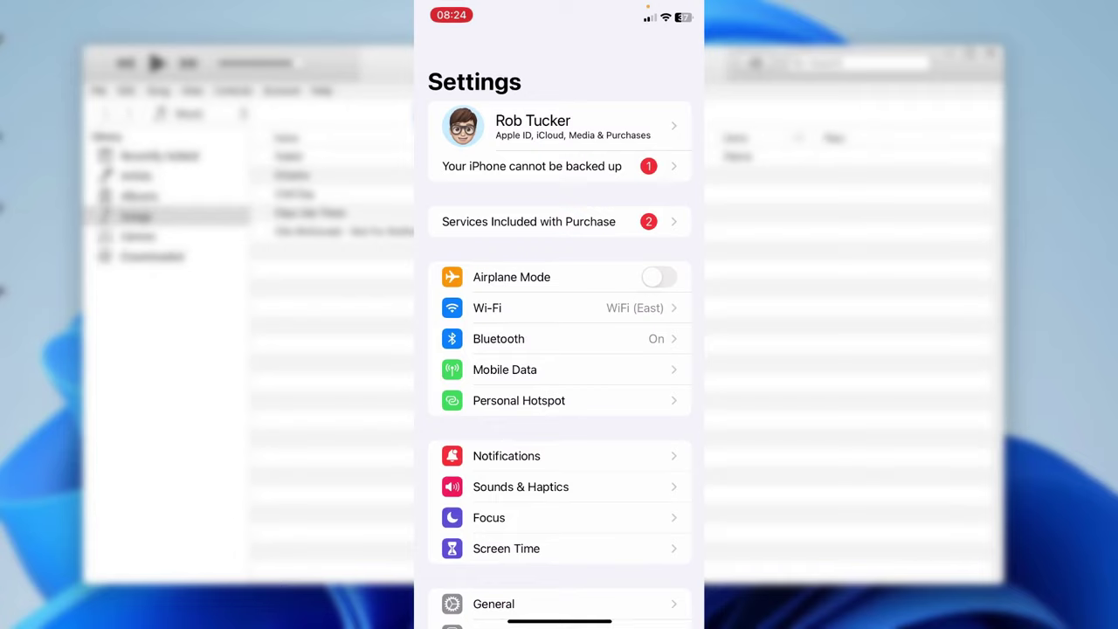
left_click(533, 127)
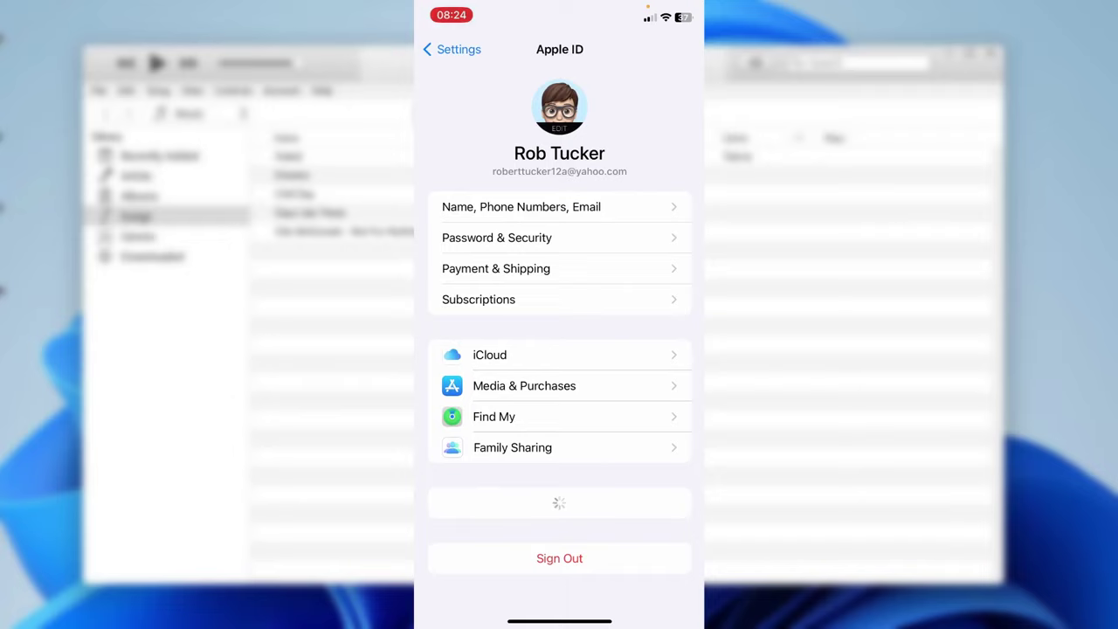
left_click(489, 355)
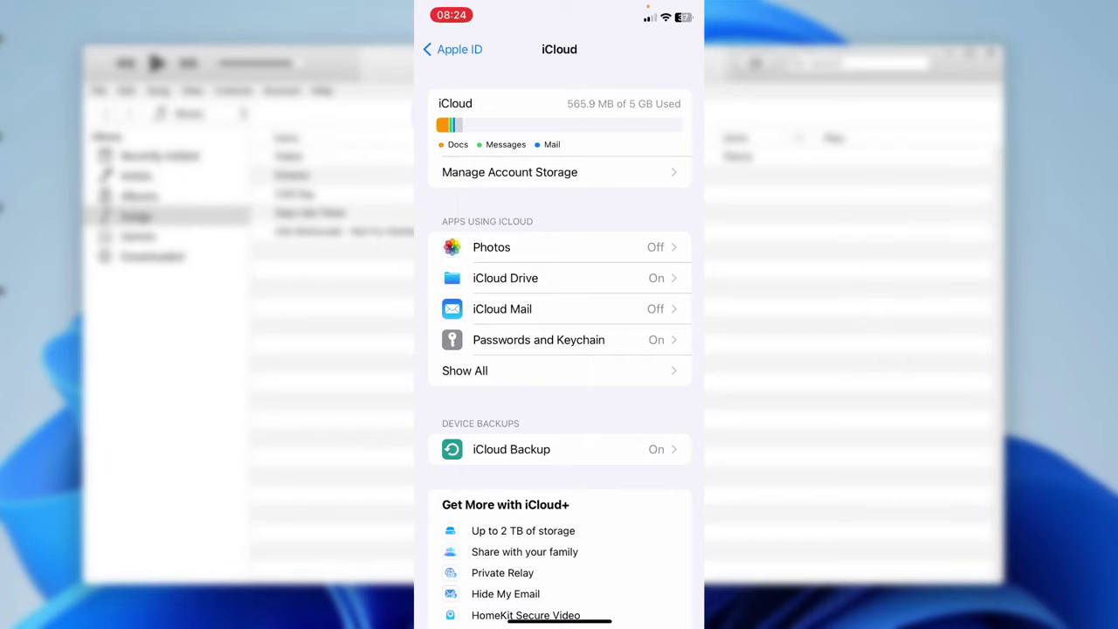
left_click(490, 370)
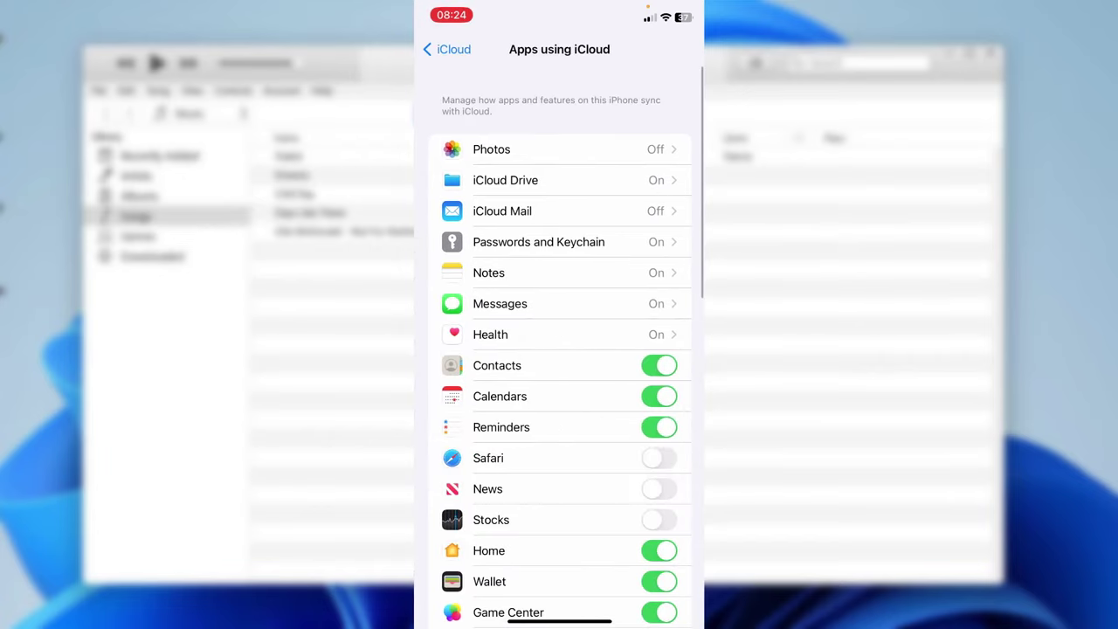
scroll(559, 350, "down", 5)
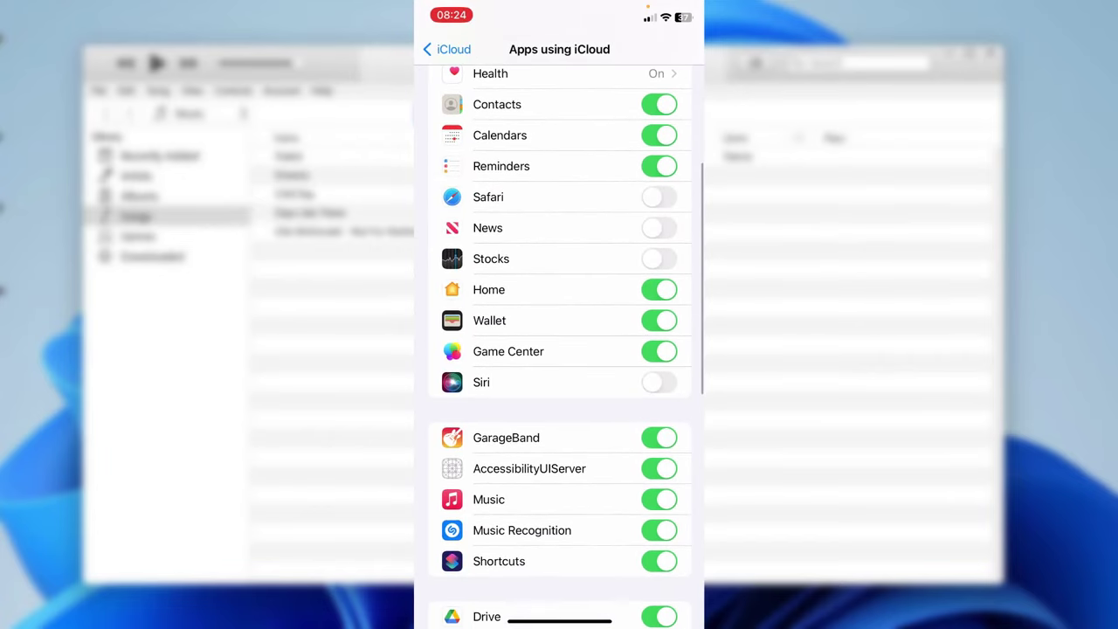
left_click(660, 499)
left_click(660, 499)
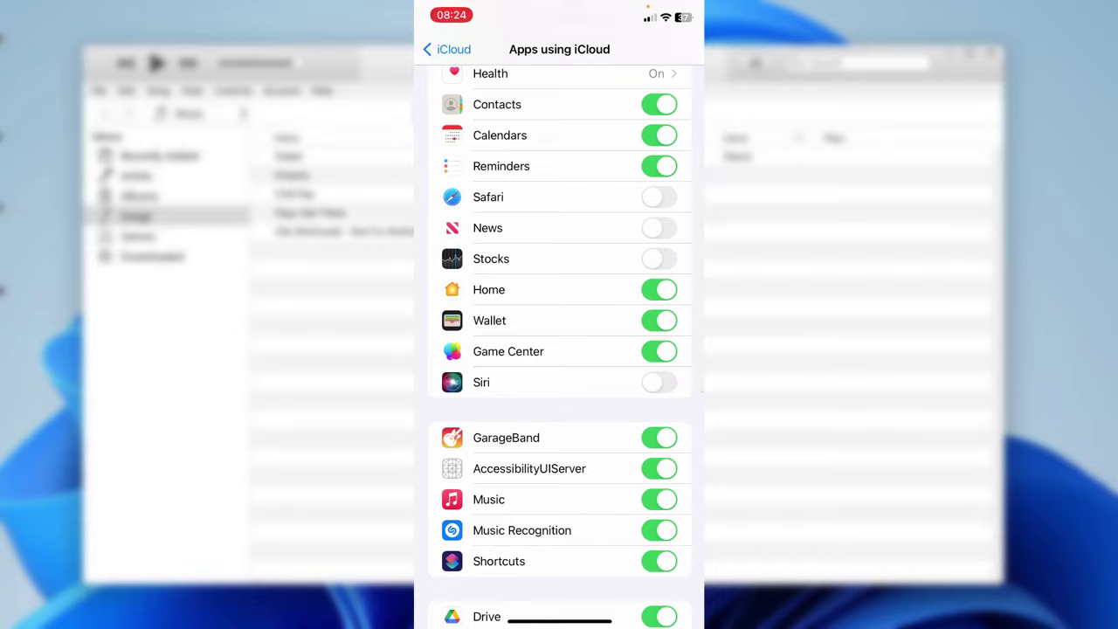
left_click(447, 49)
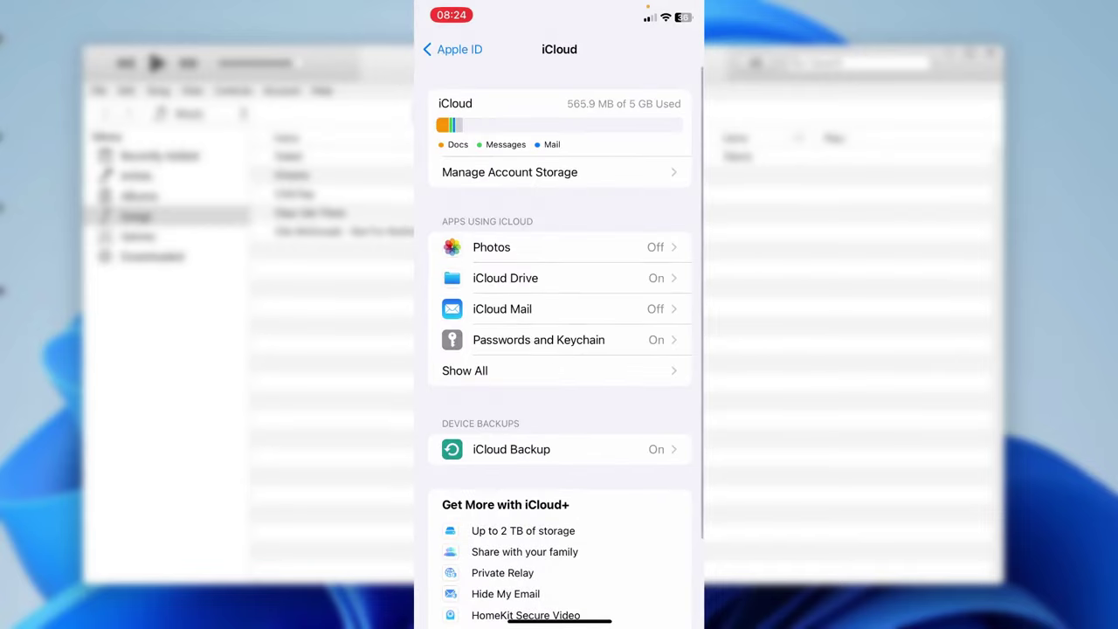
left_click(441, 49)
left_click(452, 49)
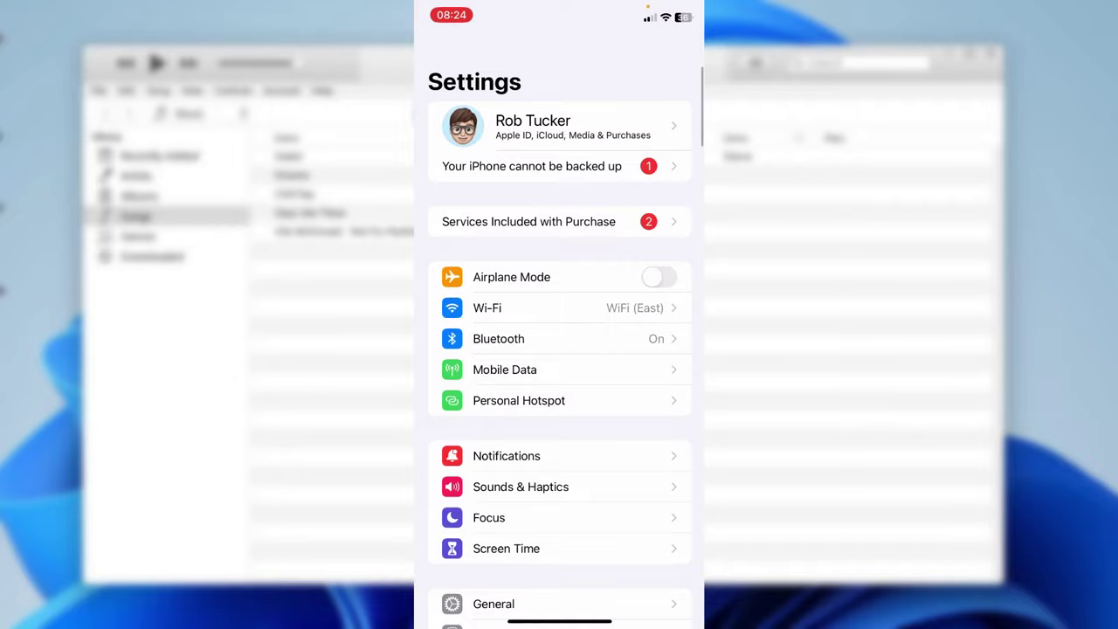
Search the iPhone settings for Music, check that Sync Library is turned on, and return to the home screen.
scroll(560, 349, "down", 15)
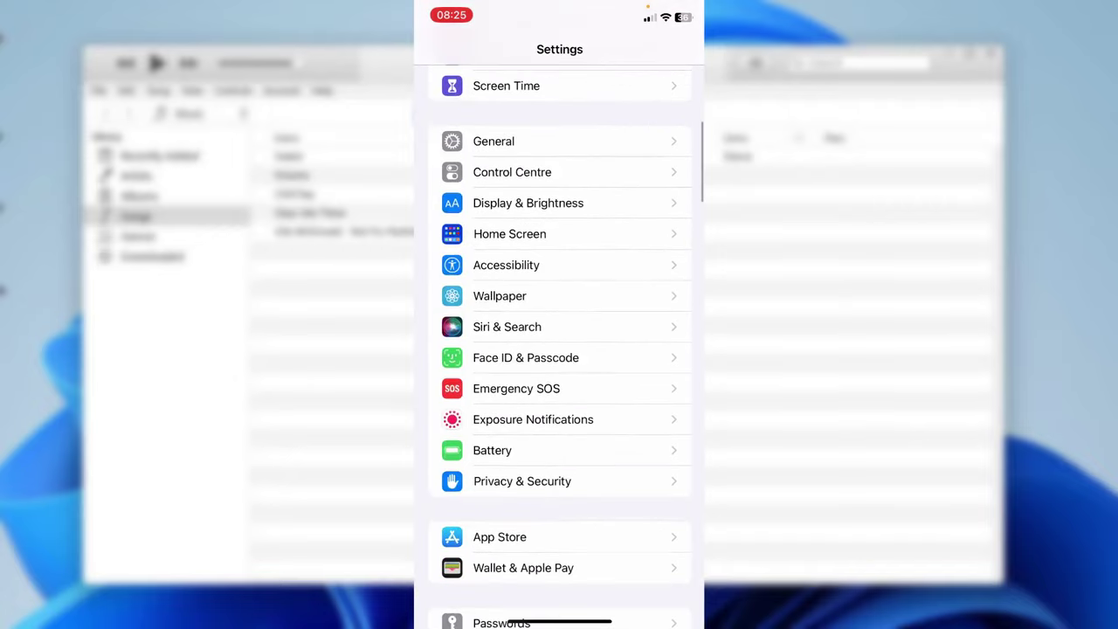
scroll(559, 350, "down", 5)
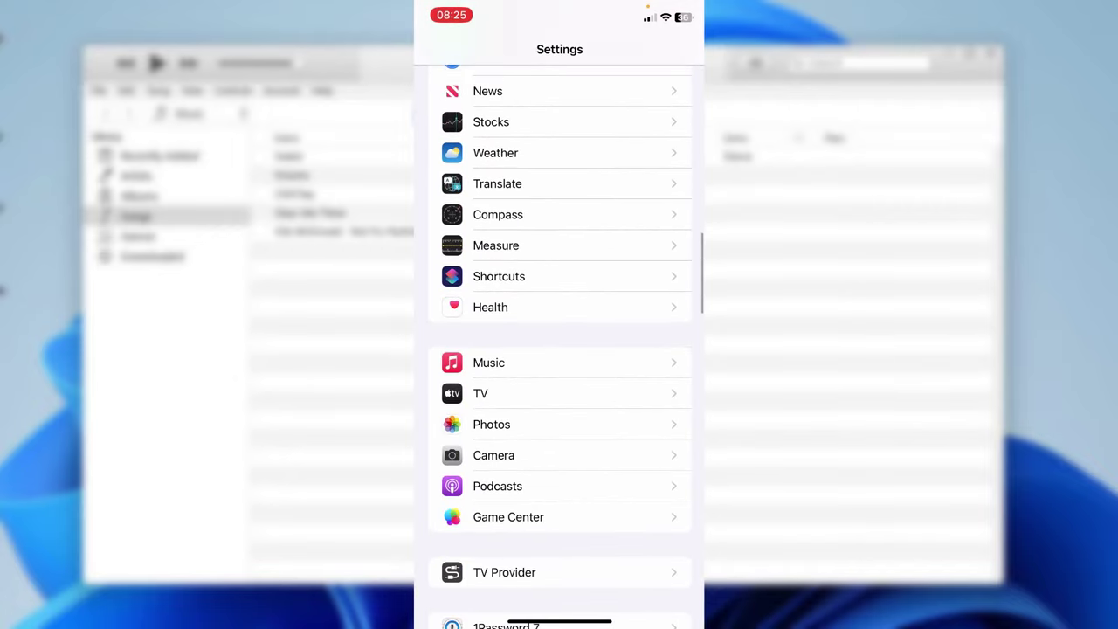
scroll(559, 349, "up", 15)
scroll(559, 350, "up", 5)
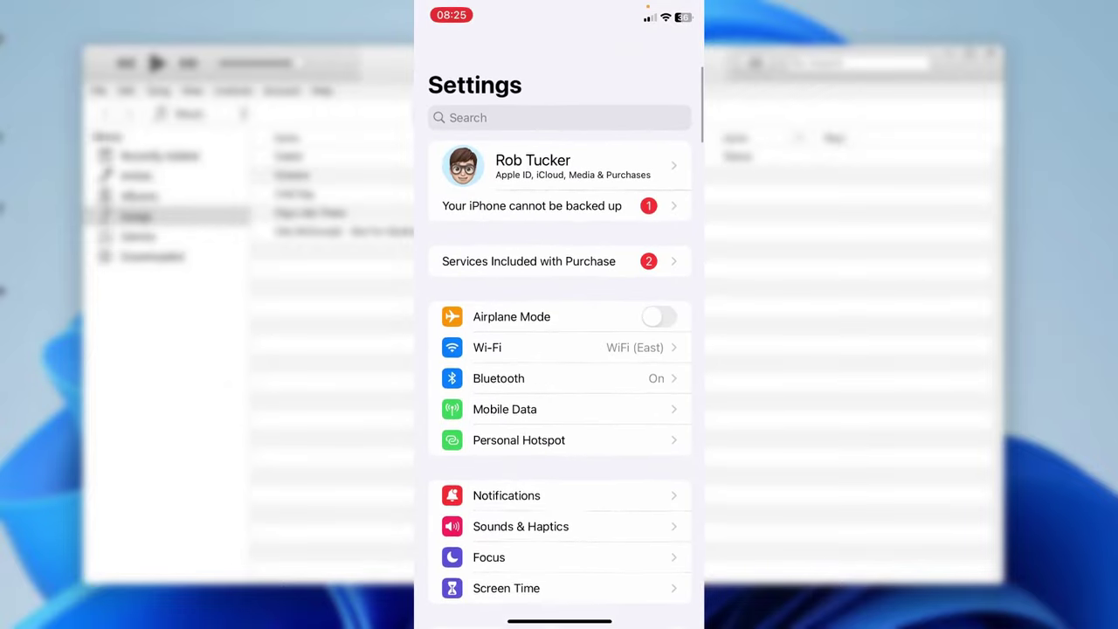
left_click(499, 114)
type("Music")
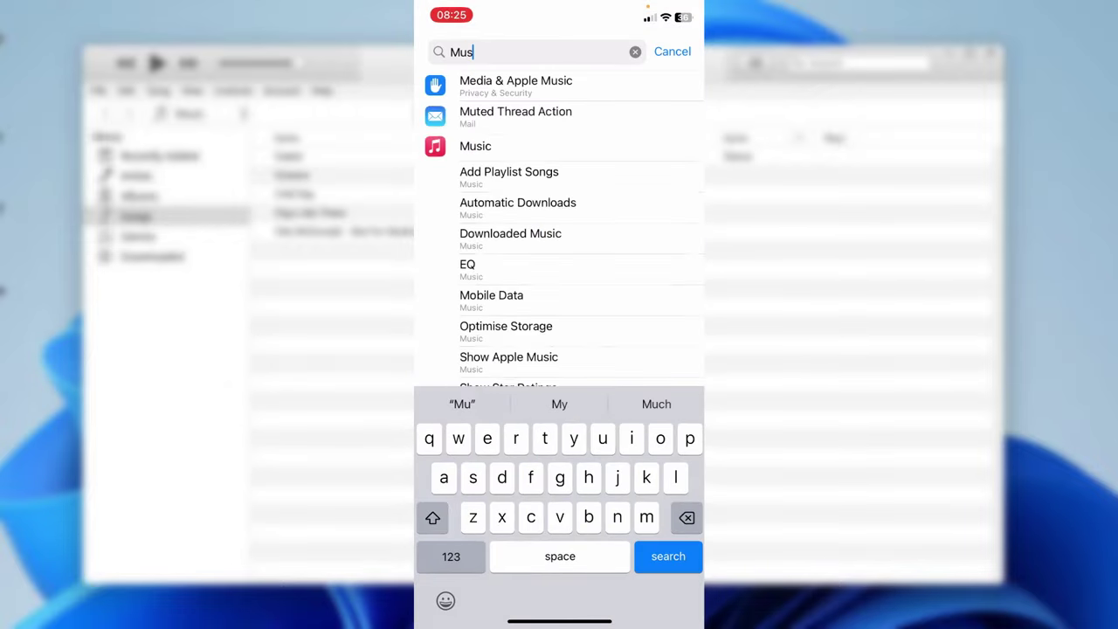
left_click(491, 265)
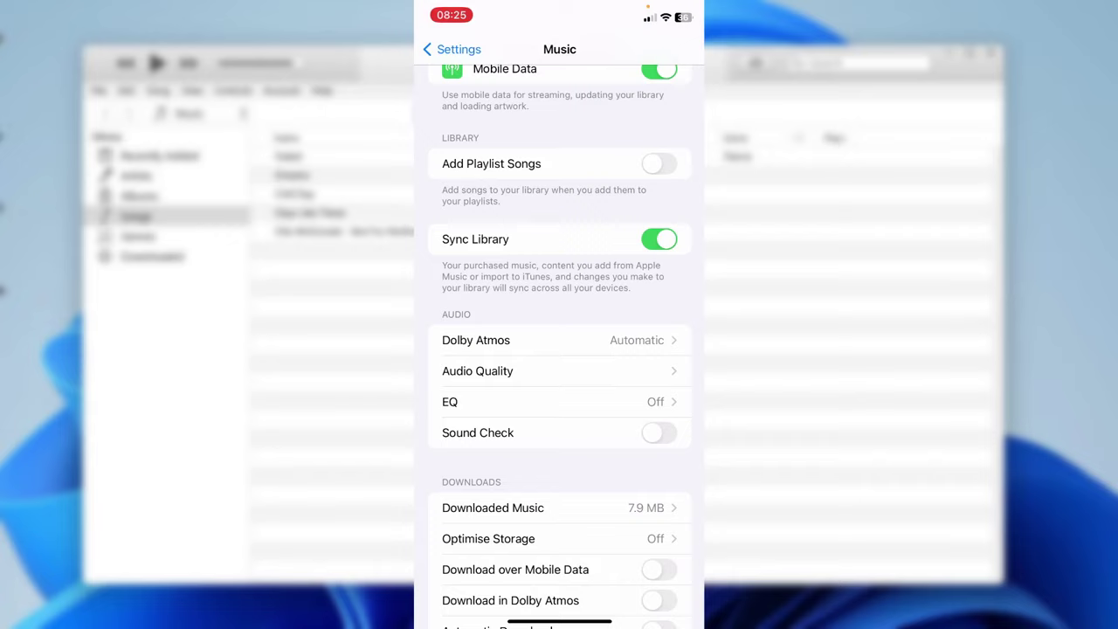
scroll(559, 350, "up", 1)
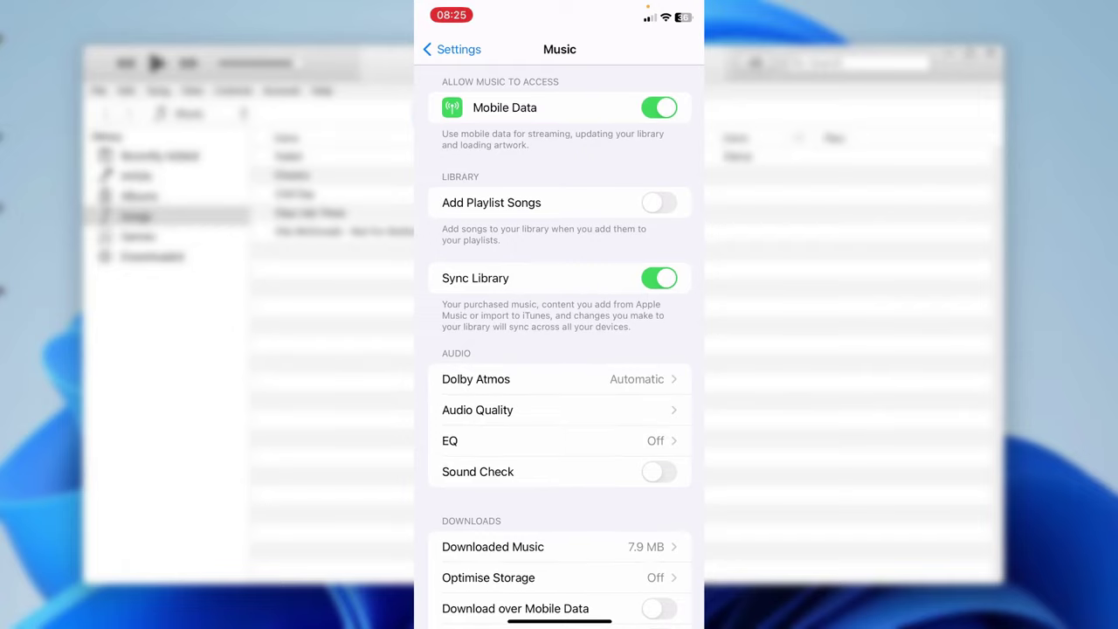
left_click_drag(559, 622, 559, 393)
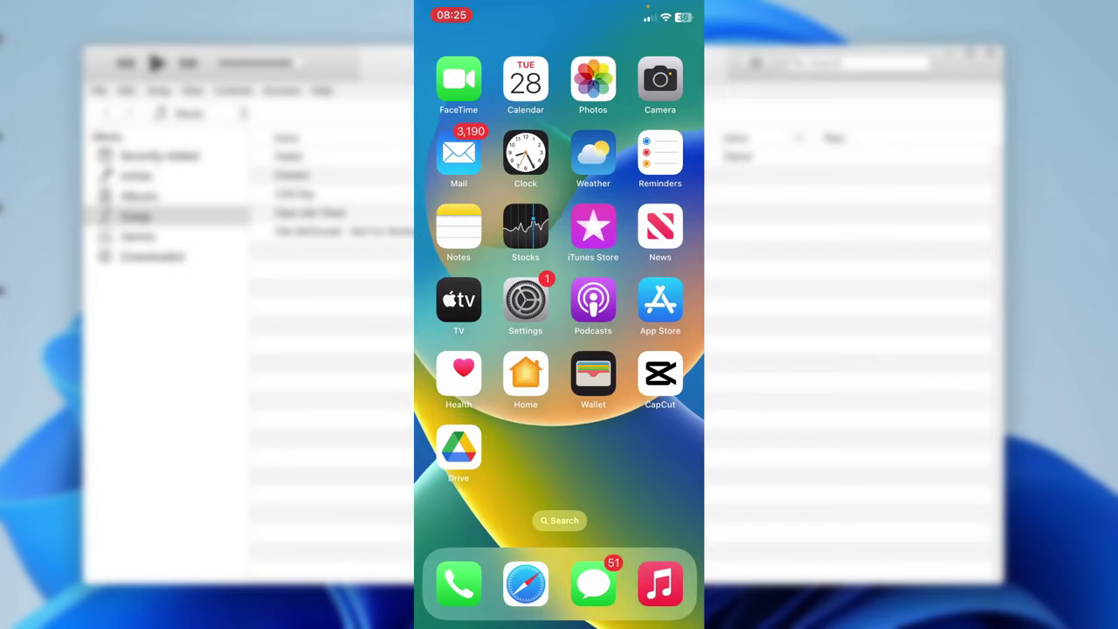
Open the iPhone's Music app and view the library's songs to check for the transferred tracks.
left_click(660, 583)
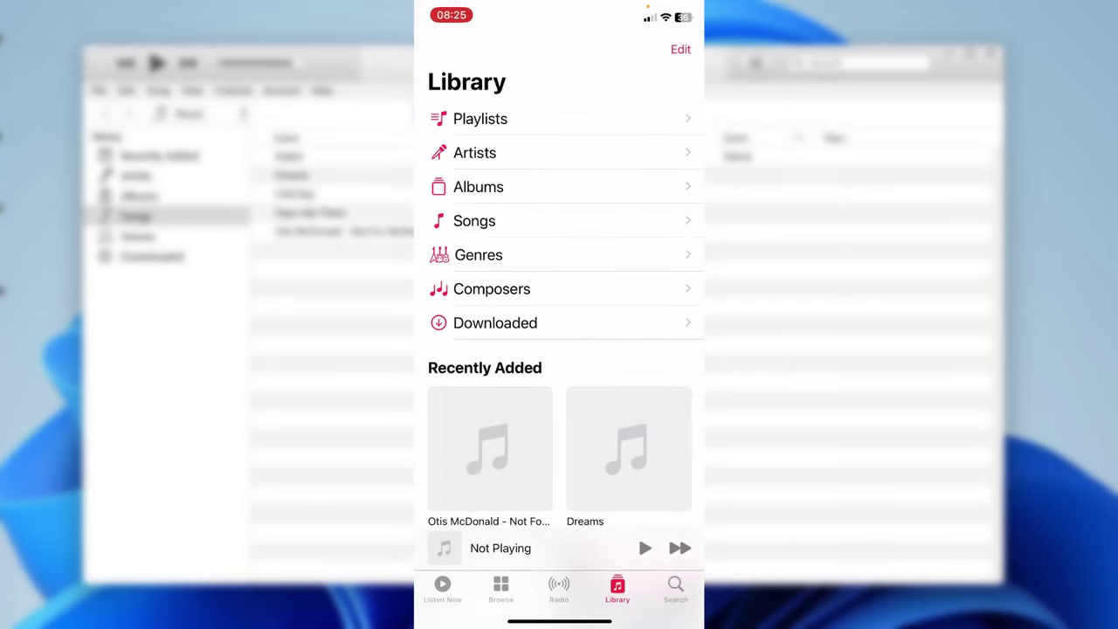
left_click(475, 220)
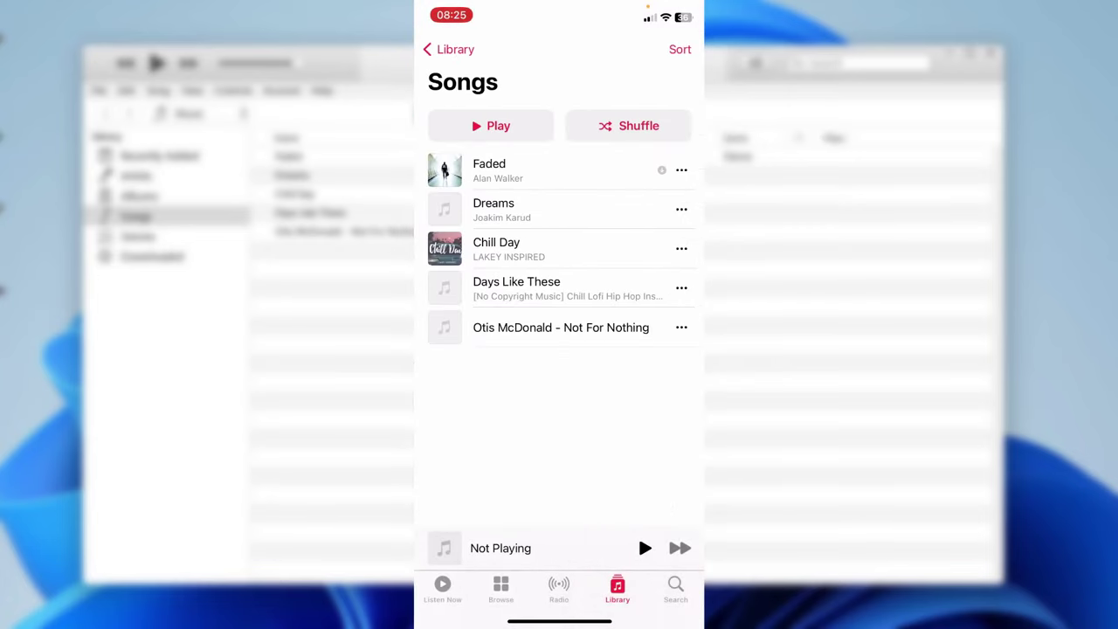
scroll(561, 262, "up", 2)
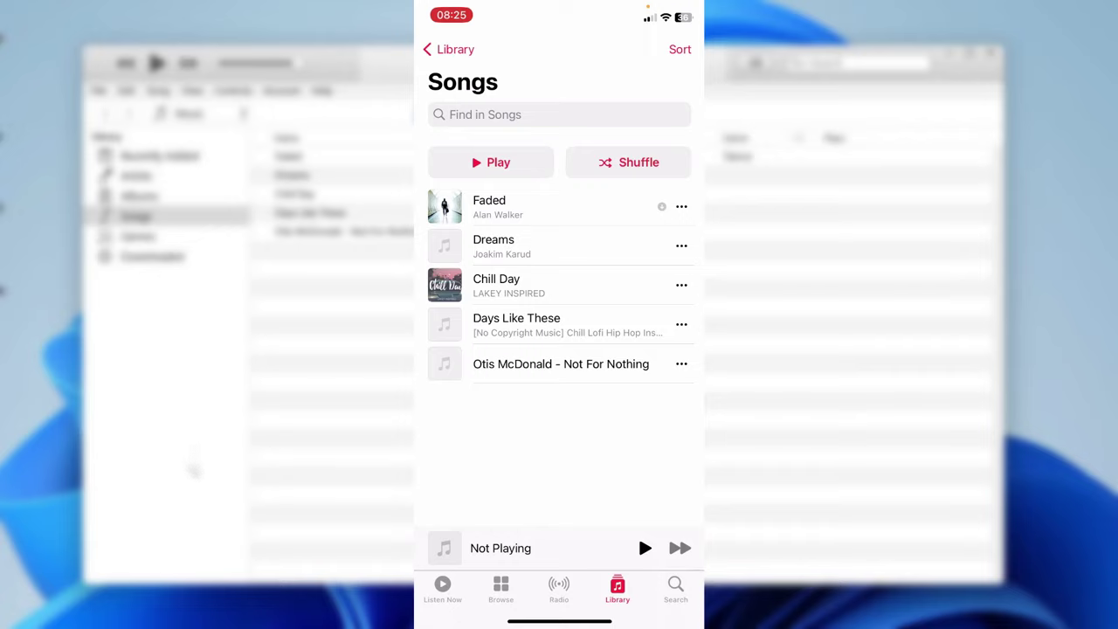
scroll(560, 262, "up", 1)
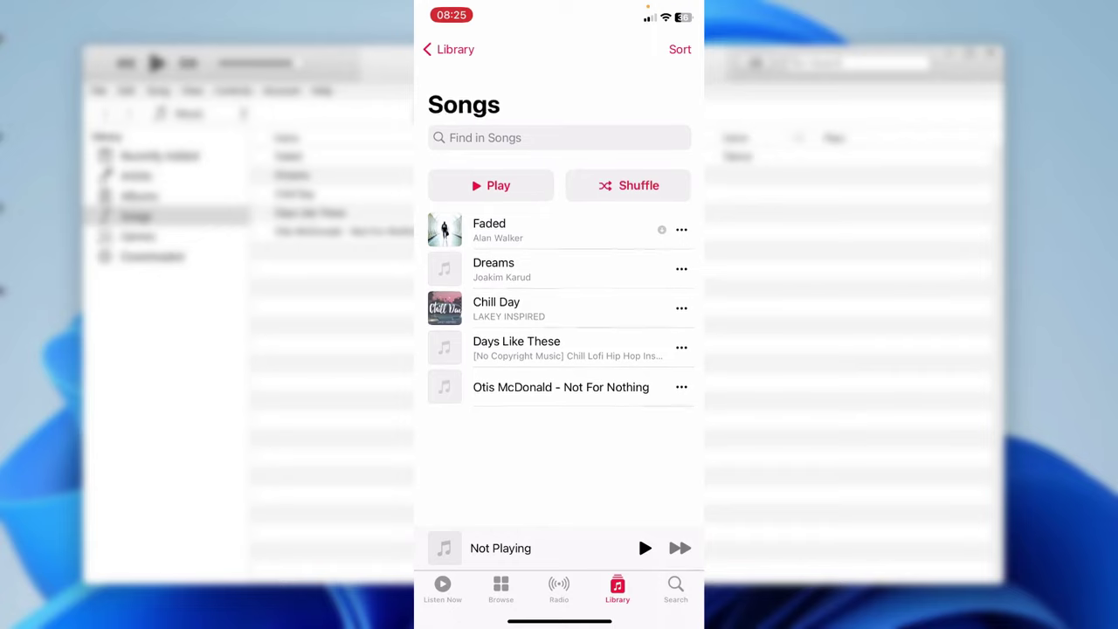